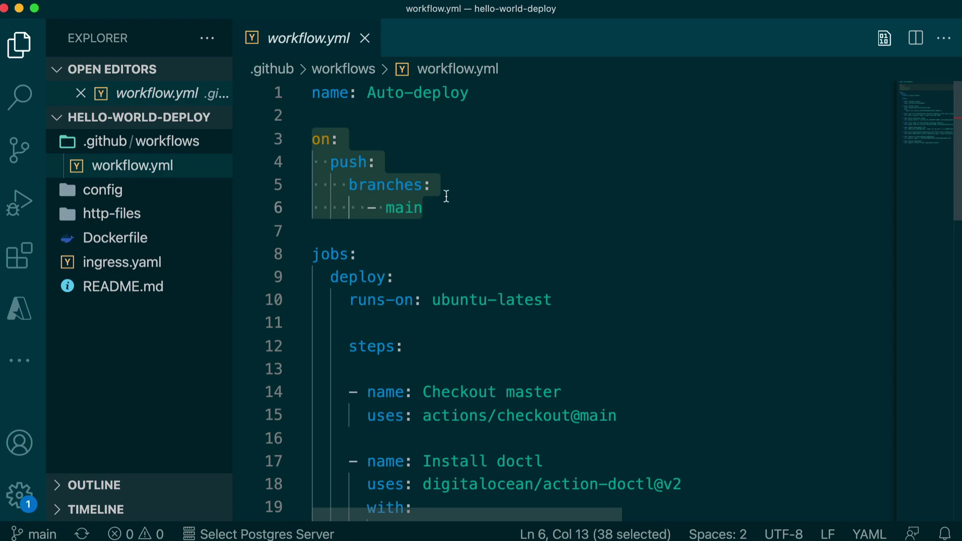
scroll(481, 177, "down", 2)
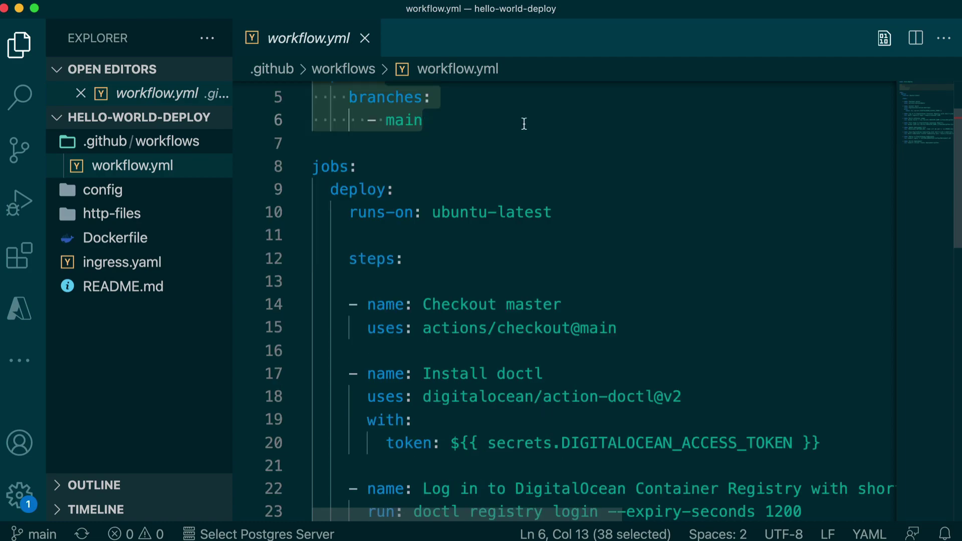
scroll(399, 150, "down", 2)
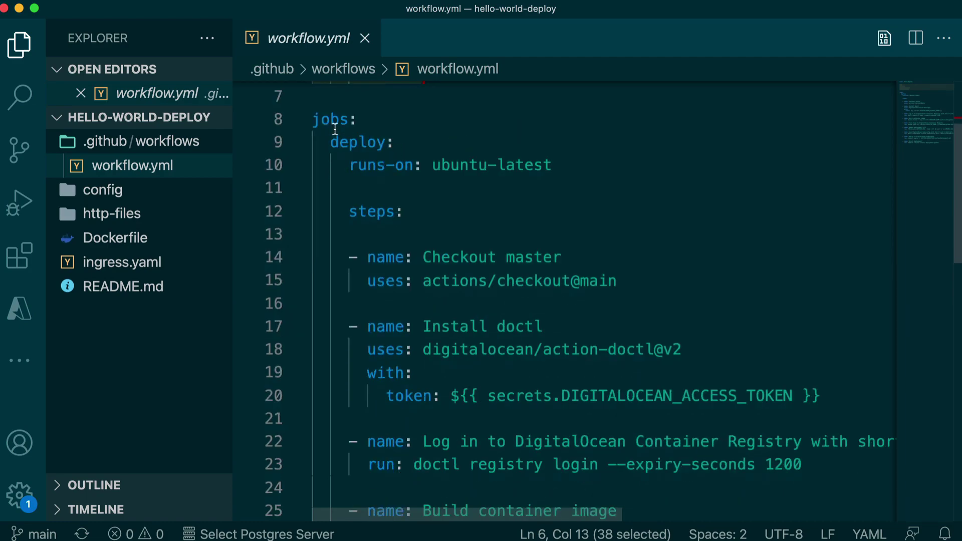
scroll(332, 129, "up", 3)
left_click(361, 253)
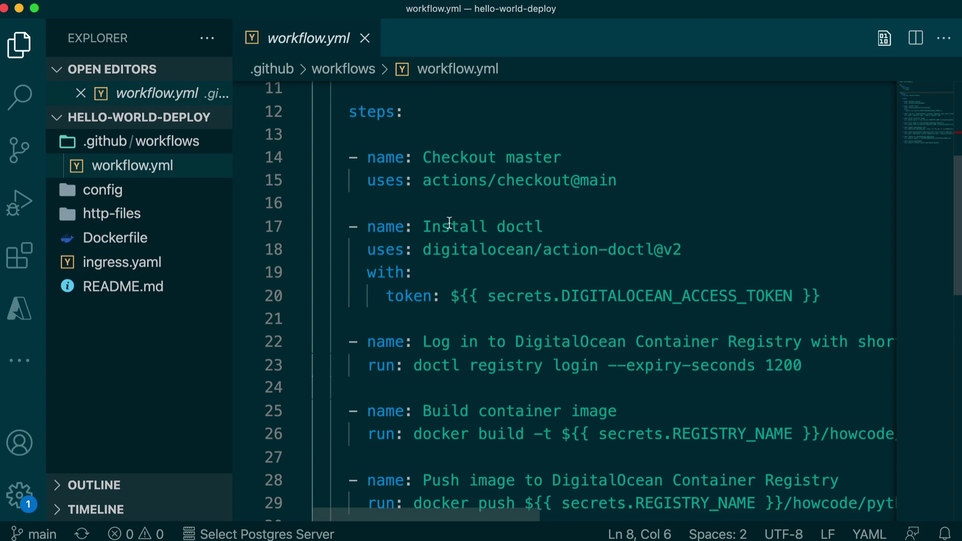
scroll(449, 223, "down", 3)
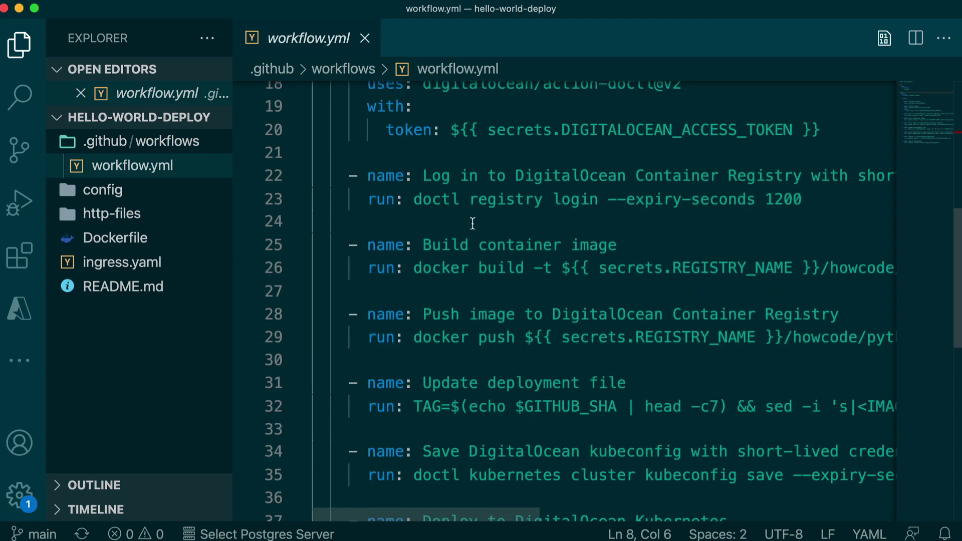
scroll(425, 246, "down", 2)
scroll(425, 247, "down", 1)
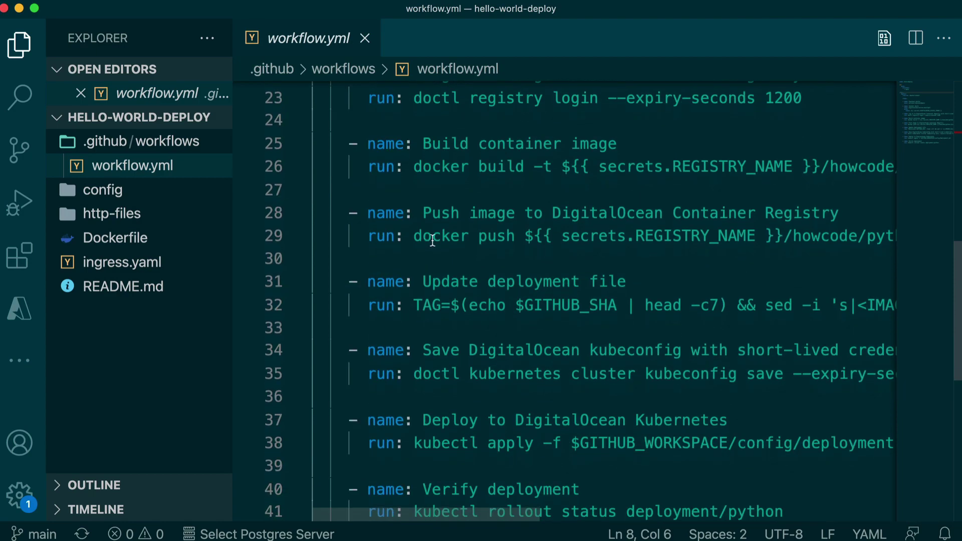
scroll(432, 239, "down", 1)
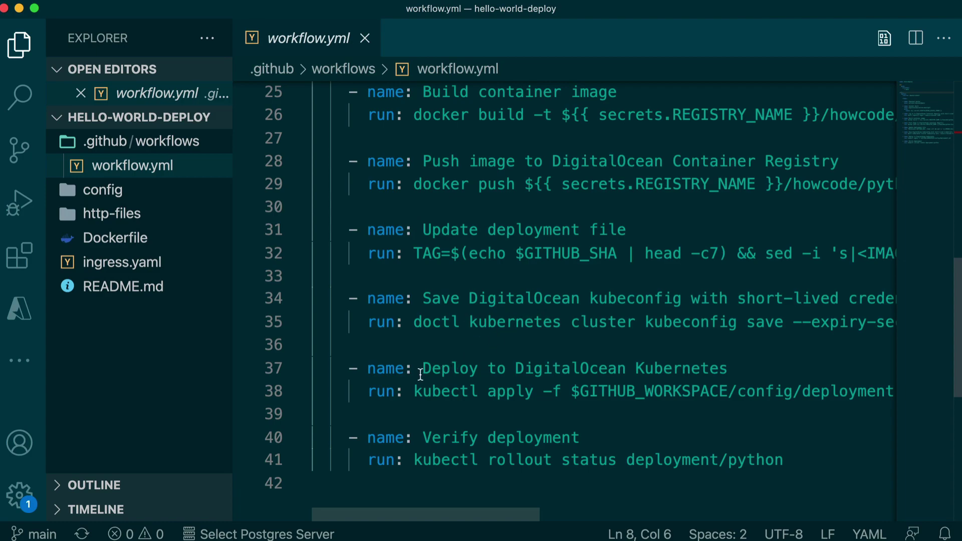
scroll(514, 385, "down", 3)
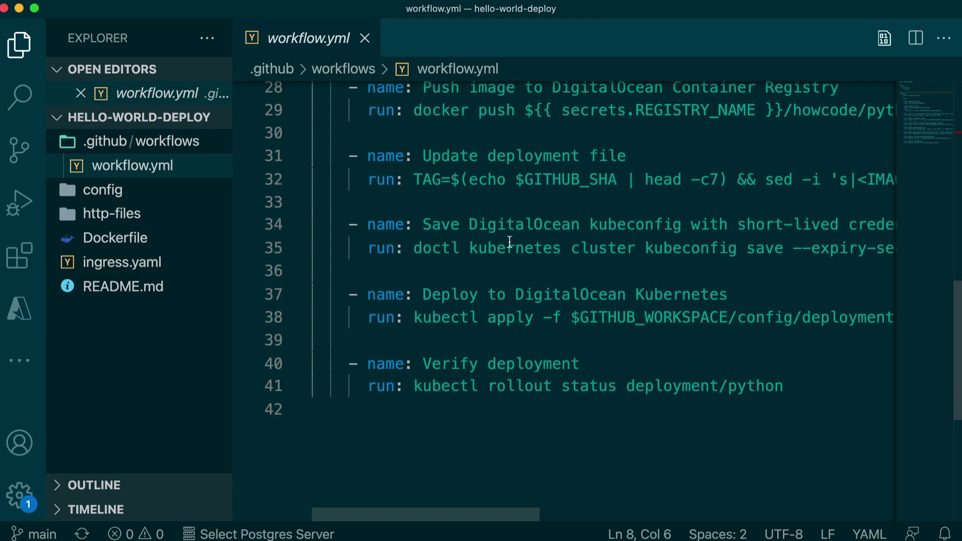
Open config/deployment.yml and compare its <IMAGE> placeholder with workflow.yml's Update deployment file step.
left_click(109, 192)
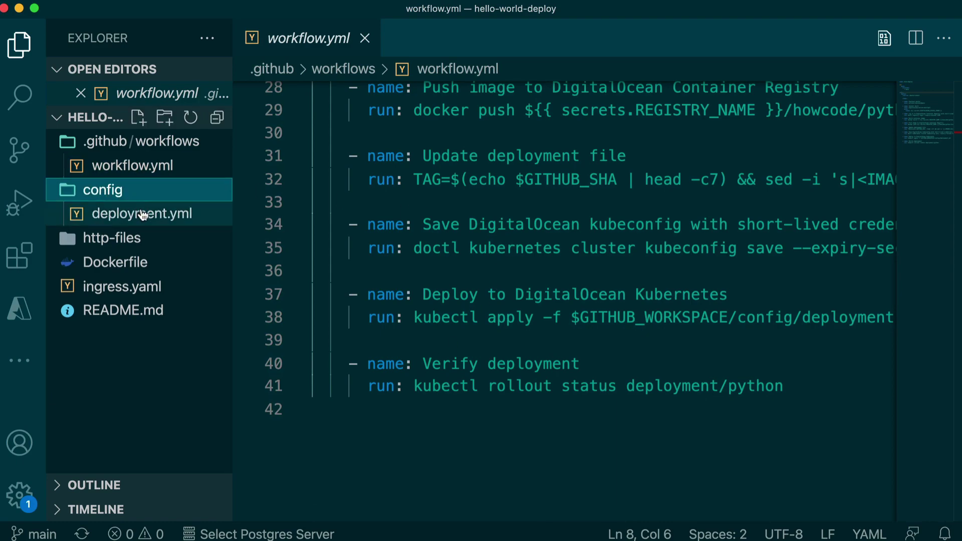
left_click(142, 214)
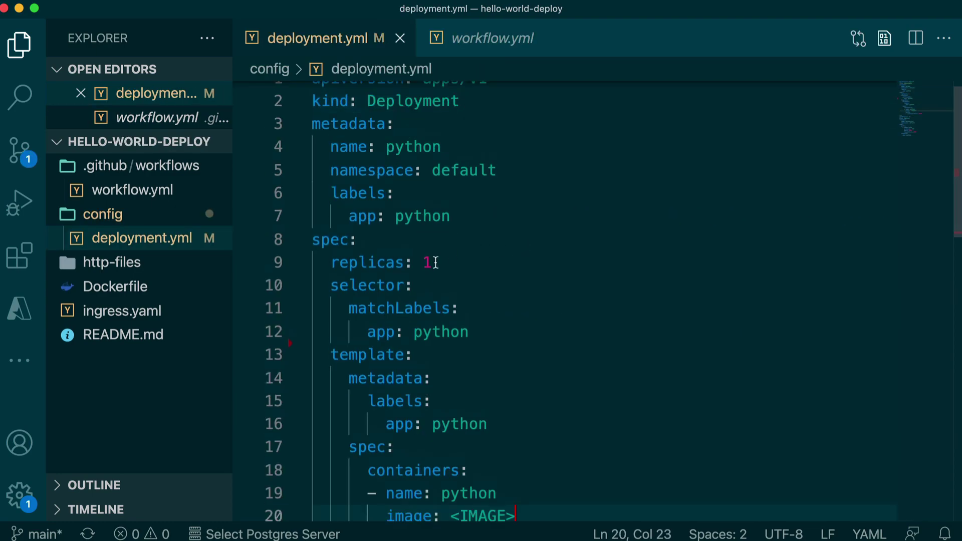
scroll(514, 283, "down", 3)
scroll(514, 283, "down", 2)
double_click(481, 335)
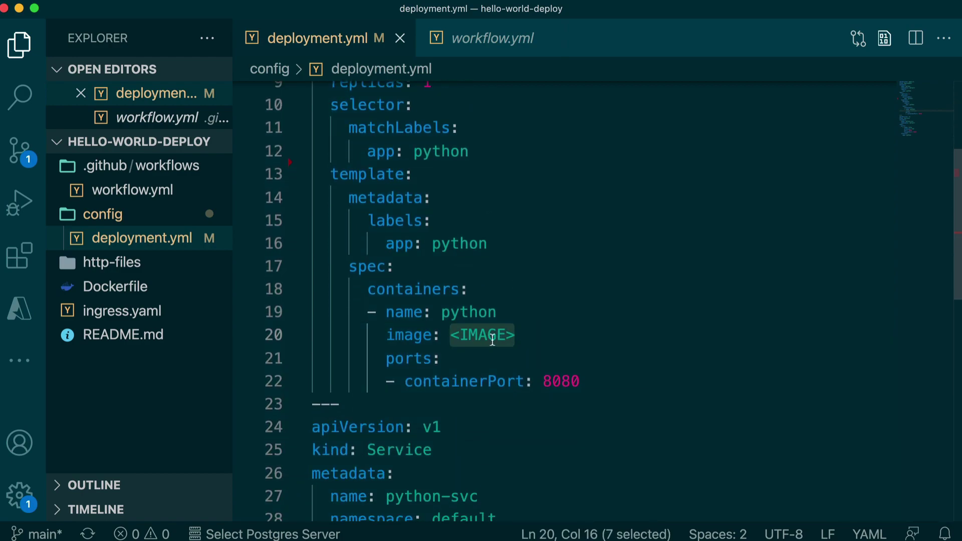
left_click(492, 38)
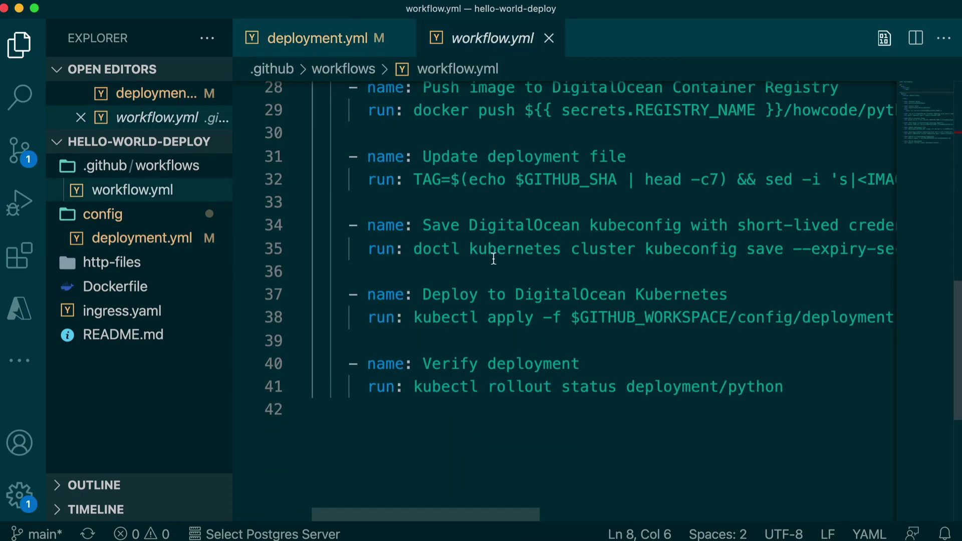
scroll(492, 279, "up", 1)
mouse_move(349, 233)
left_mouse_down()
mouse_move(406, 258)
mouse_move(410, 280)
left_mouse_up()
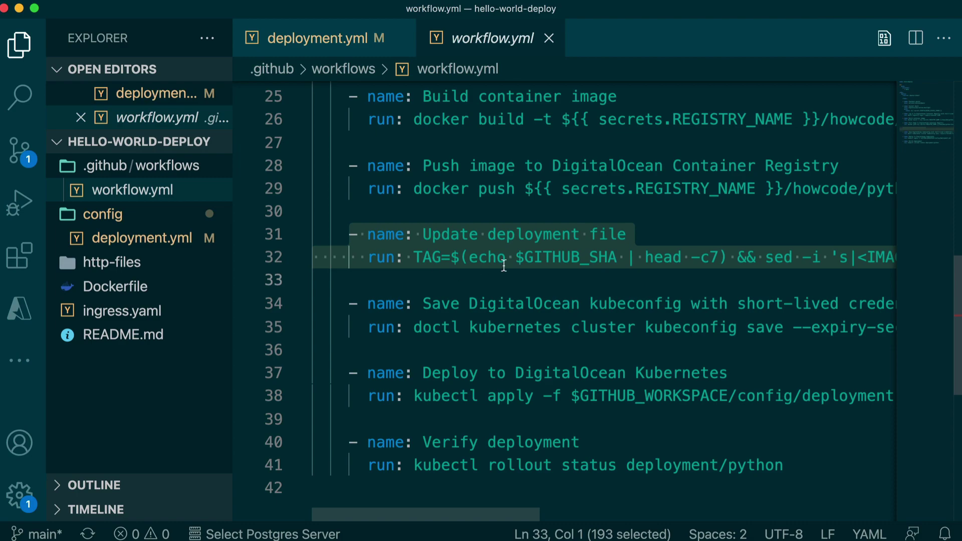
scroll(526, 253, "right", 3)
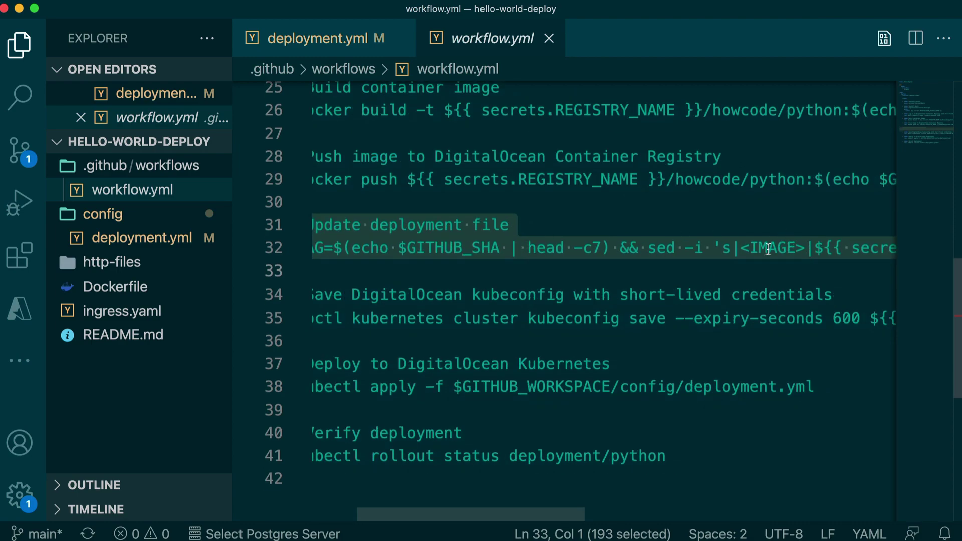
scroll(529, 276, "left", 3)
scroll(529, 276, "up", 1)
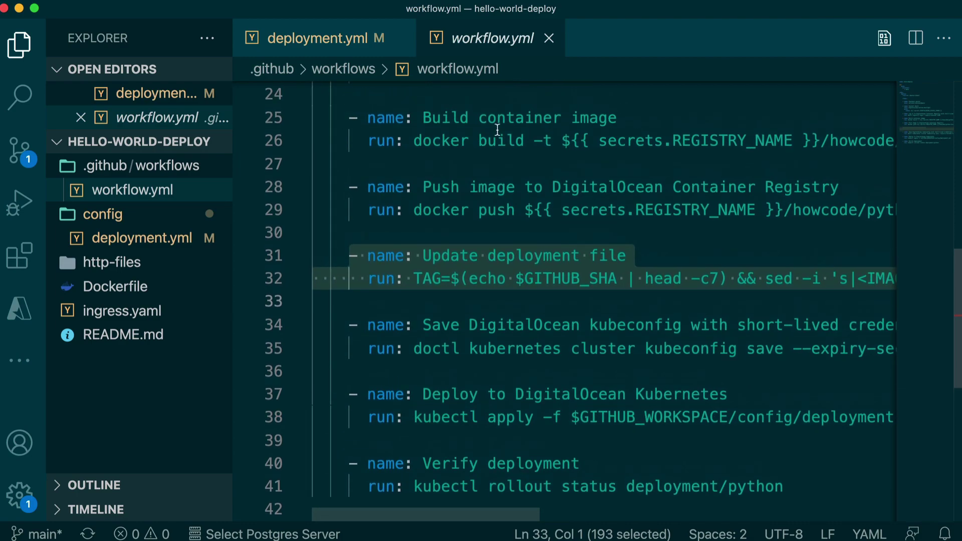
Select the REGISTRY_NAME secrets reference in deployment.yml, then go to GitHub's Actions secrets page.
left_click(317, 39)
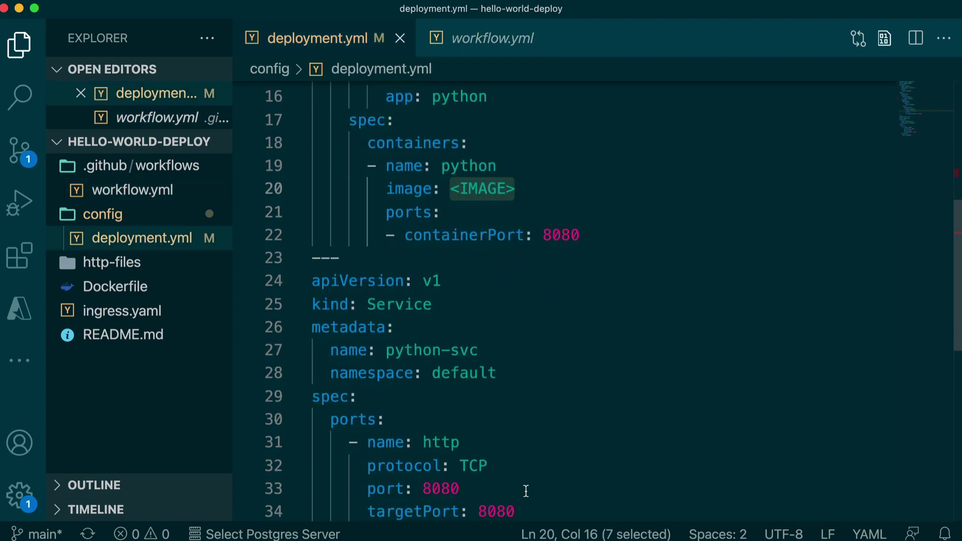
scroll(526, 466, "down", 3)
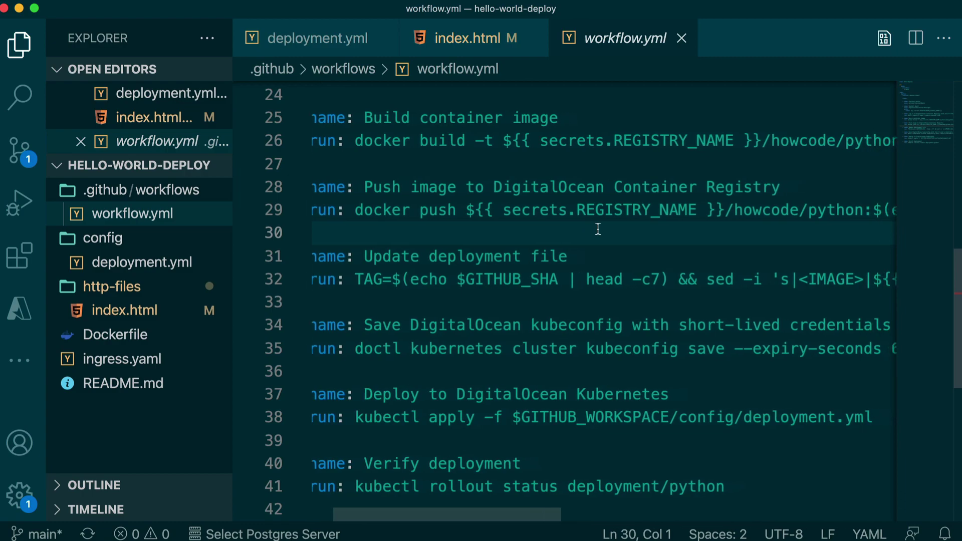
scroll(655, 206, "right", 3)
left_click_drag(656, 206, 475, 206)
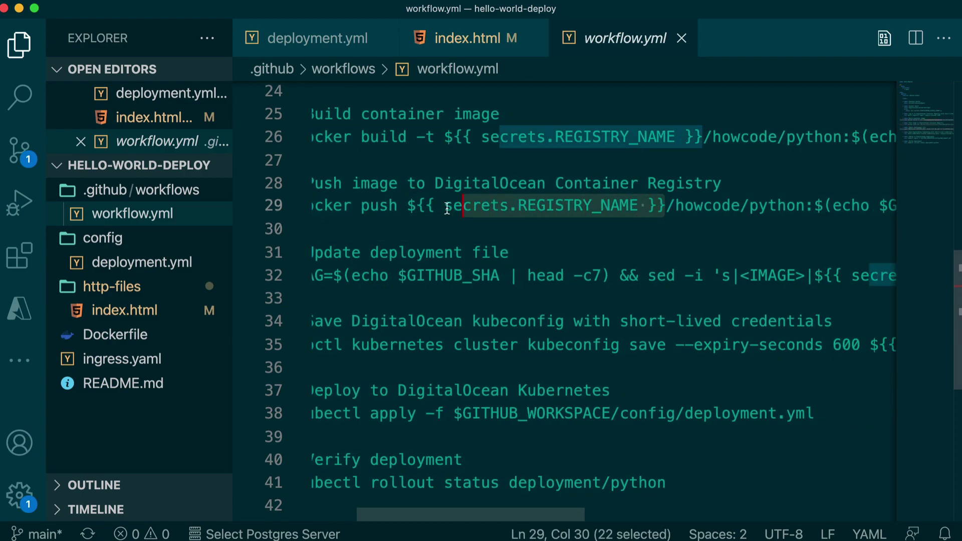
double_click(475, 206)
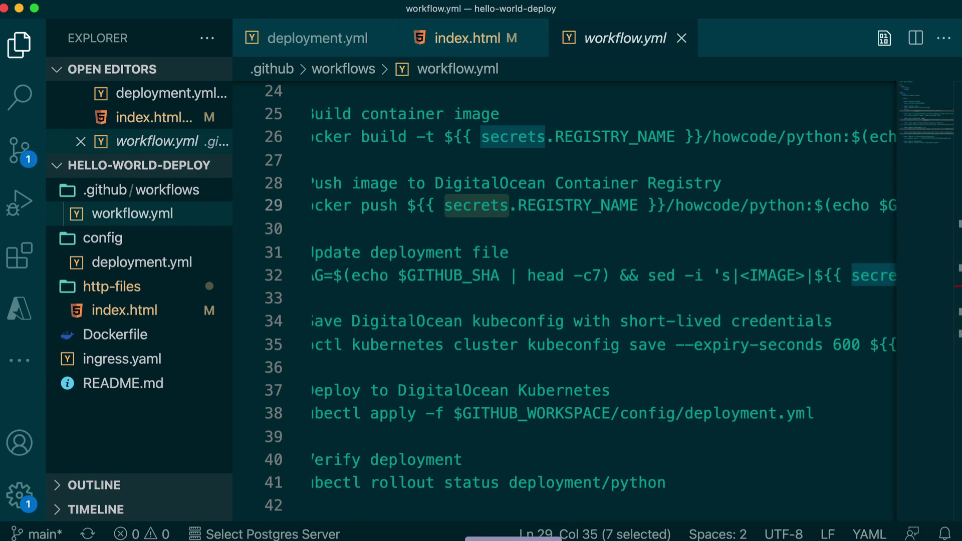
key("super+Tab")
scroll(413, 184, "down", 1)
left_click_drag(378, 299, 465, 299)
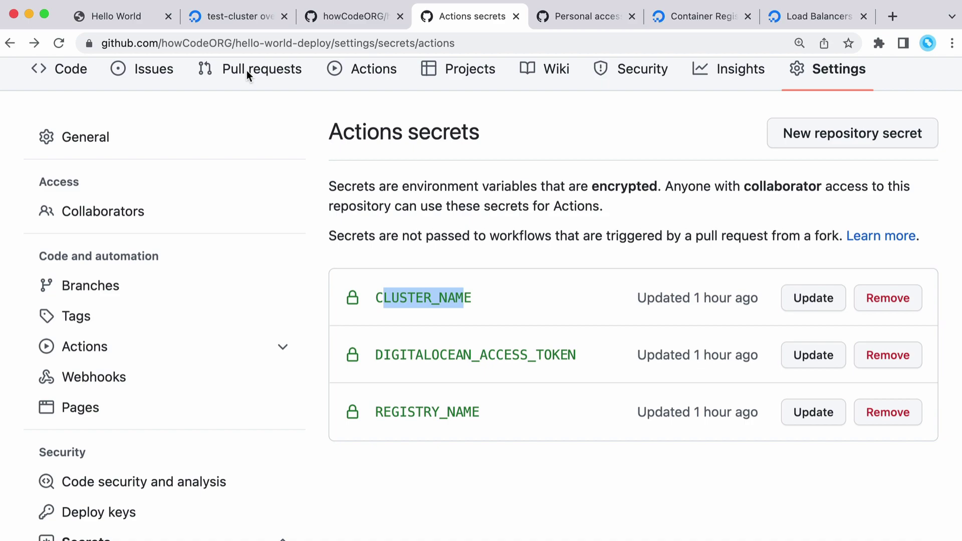
Review the CLUSTER_NAME, DIGITALOCEAN_ACCESS_TOKEN and REGISTRY_NAME secrets, then go to the test-cluster overview.
left_click(402, 162)
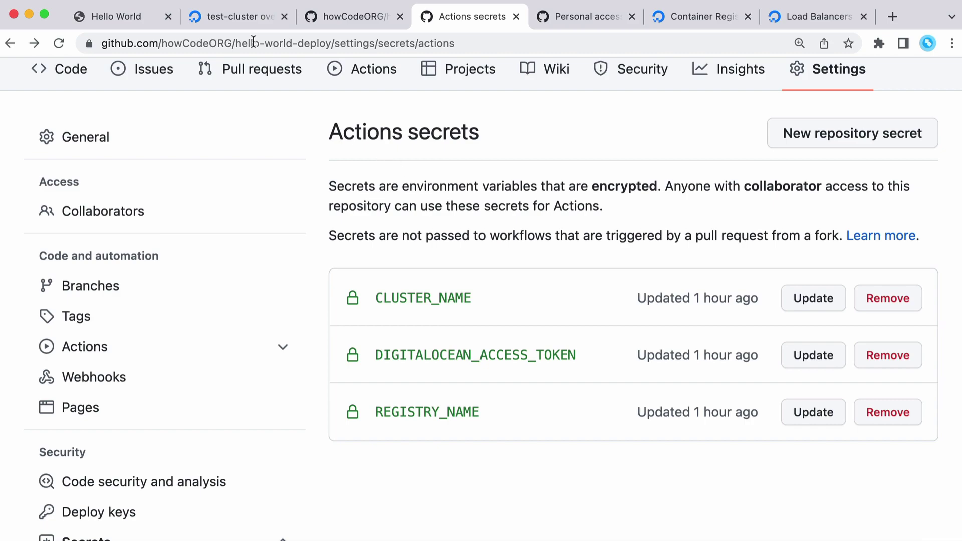
left_click(239, 15)
scroll(75, 330, "down", 3)
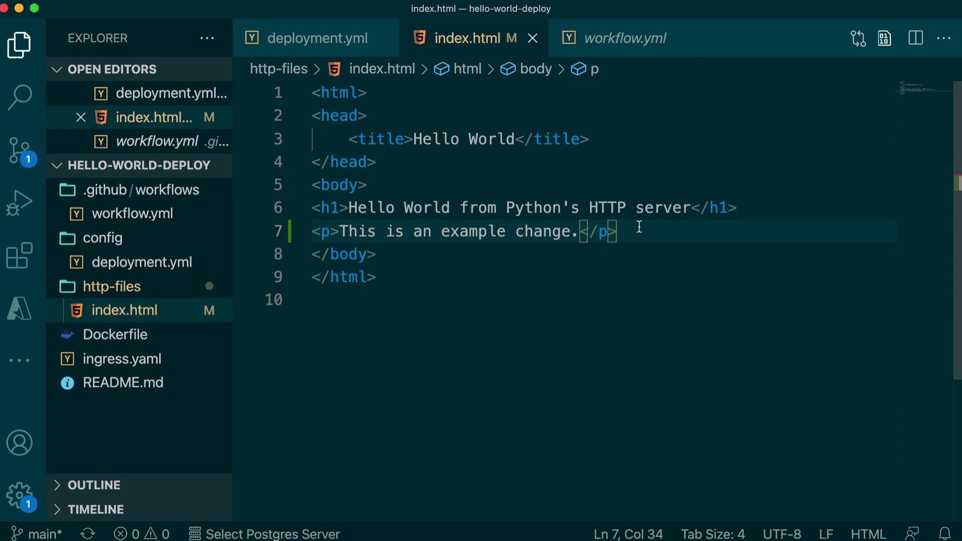
type("gi")
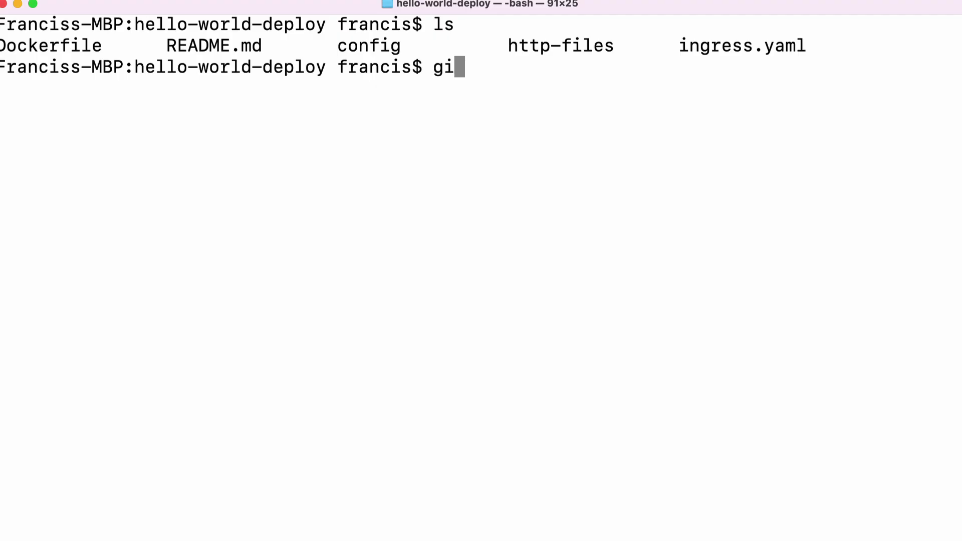
type("t status")
Run git status, diff, add http-files and commit -m "Updated index.html" in the repository.
key("Return")
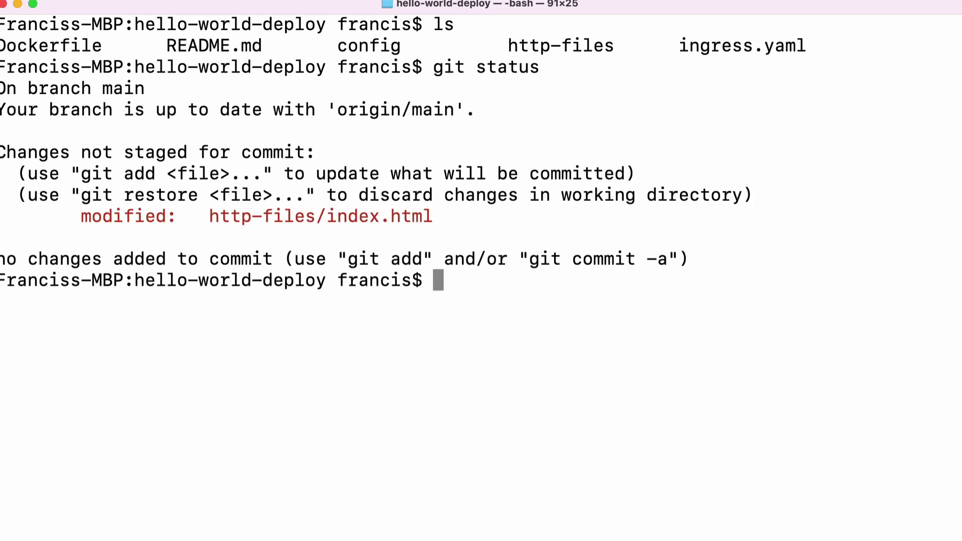
type("git diff http-files/index.html")
key("Return")
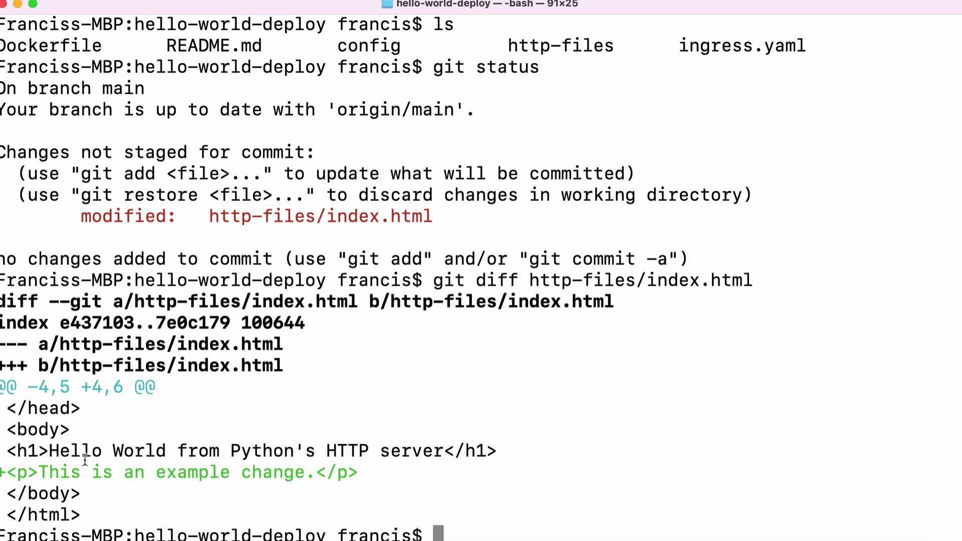
type("git add htt")
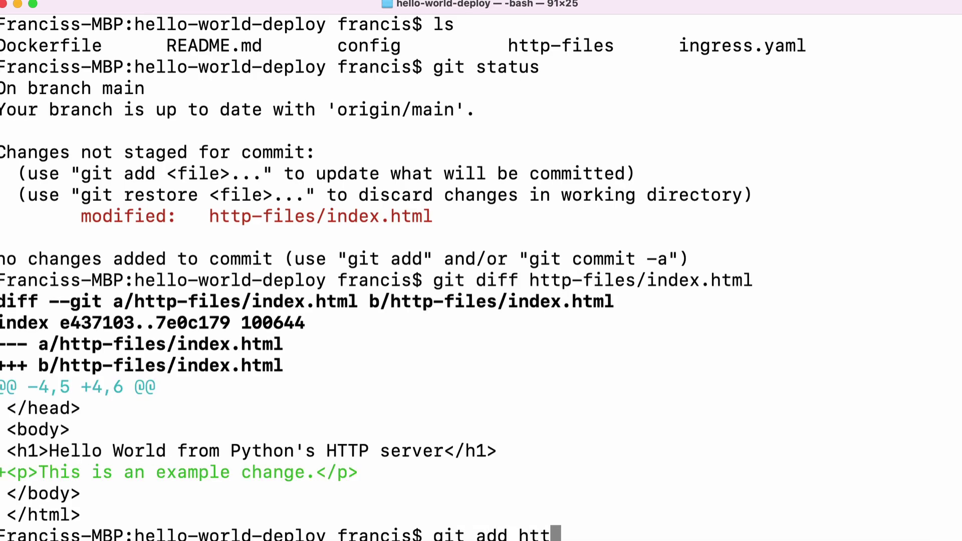
type("p-files")
key("Return")
type("git commit -m \"Updated index.html")
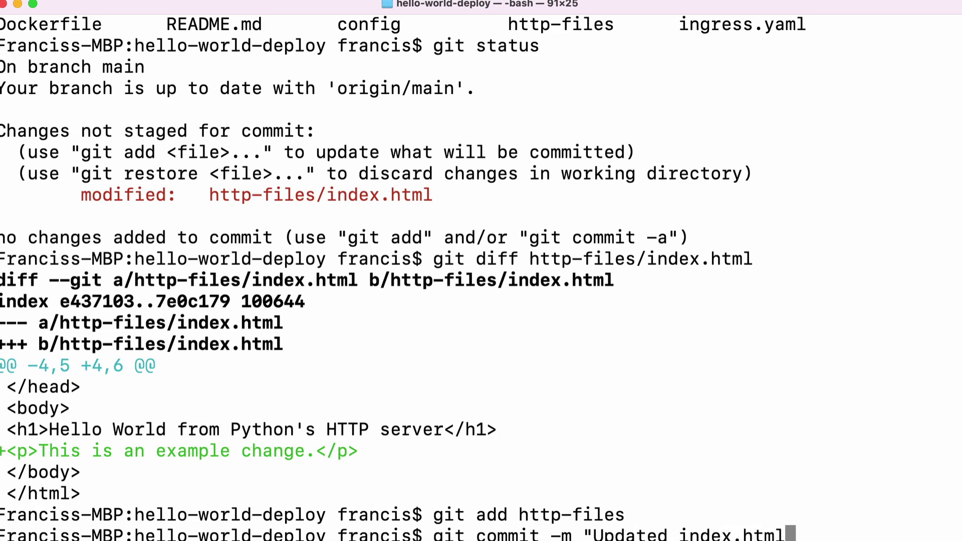
type("\"")
key("Return")
type("git push origin main")
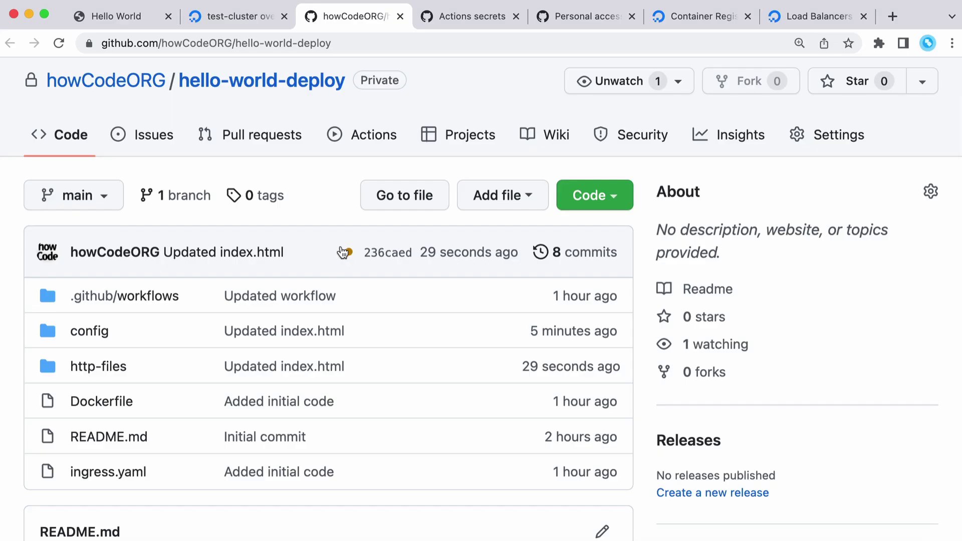
Open the Auto-deploy run's log from the latest commit's checks, then view the k9s pod list.
left_click(348, 252)
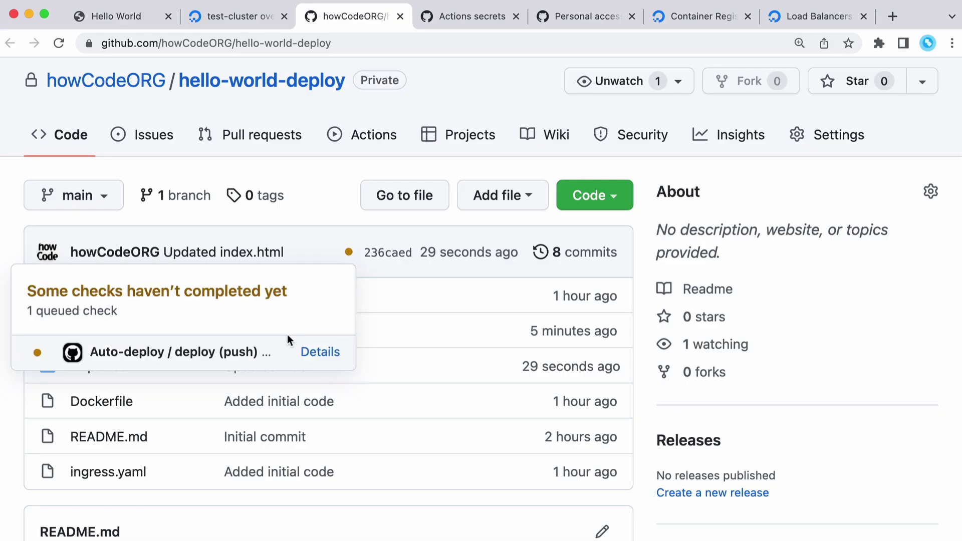
left_click(320, 352)
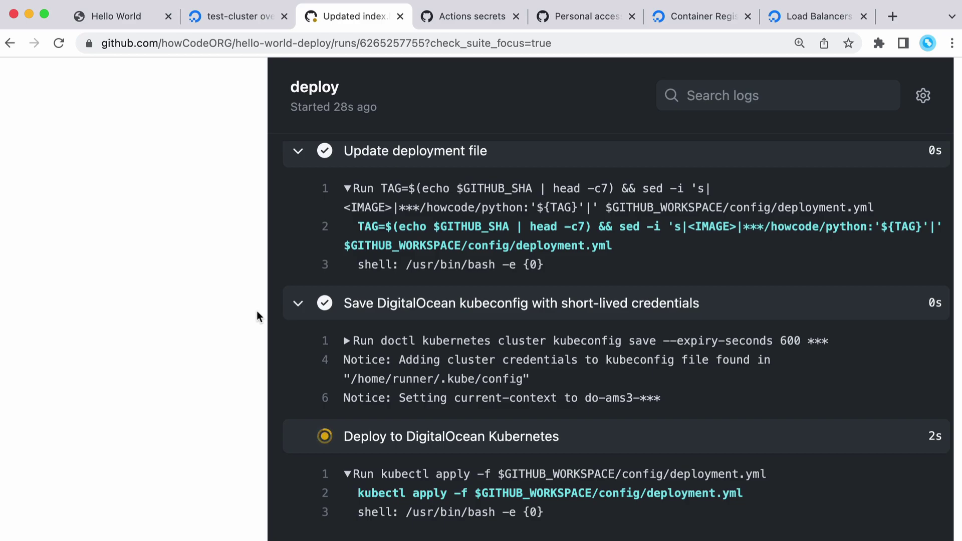
key("super+Tab")
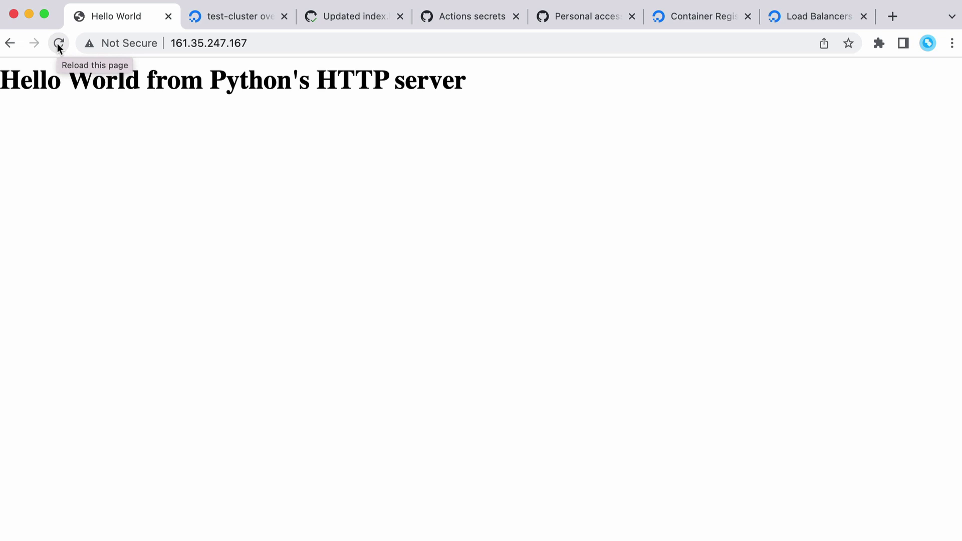
Reload the 161.35.247.167 page so it shows "This is an example change.".
left_click(59, 44)
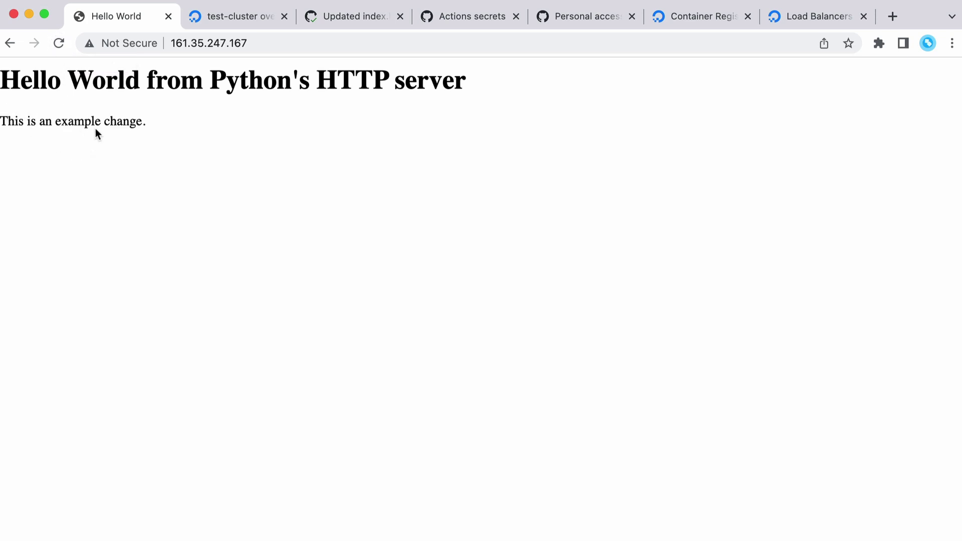